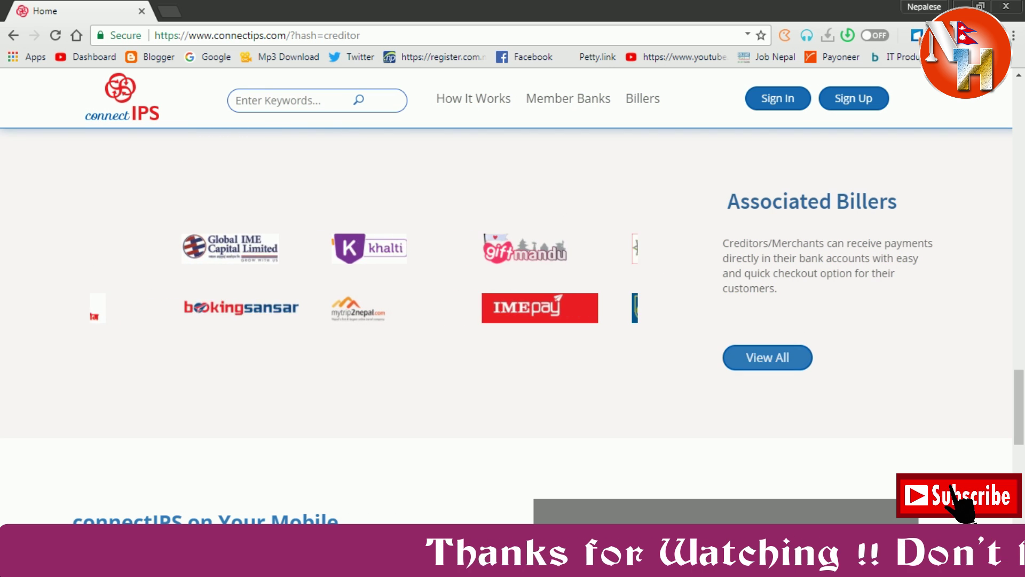
Open the connectIPS Sign Up registration form.
{"action": "scroll", "coordinate": [470, 321], "scroll_direction": "up", "scroll_amount": 6}
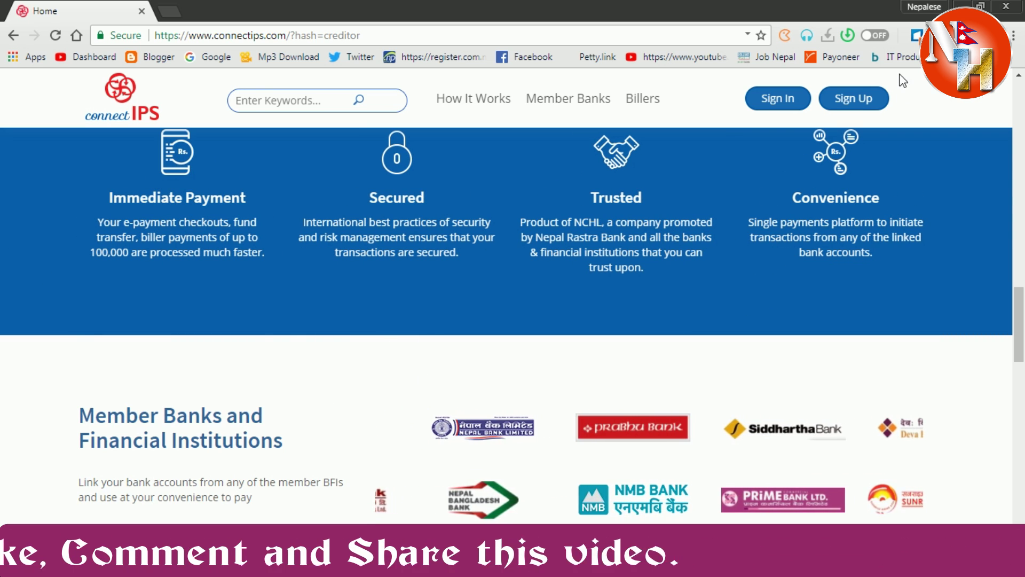
{"action": "left_click", "coordinate": [873, 111]}
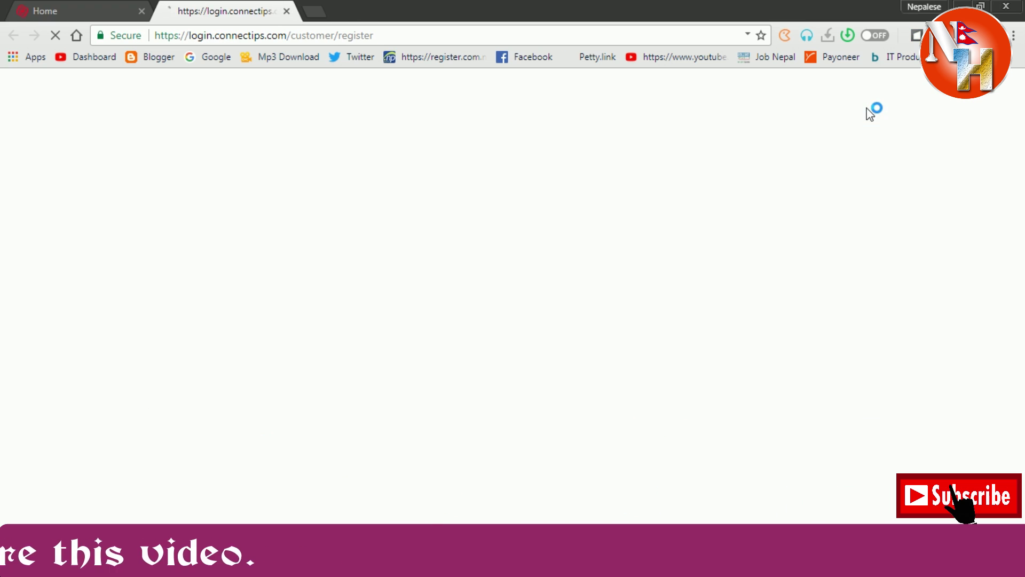
{"action": "scroll", "coordinate": [256, 398], "scroll_direction": "down", "scroll_amount": 14}
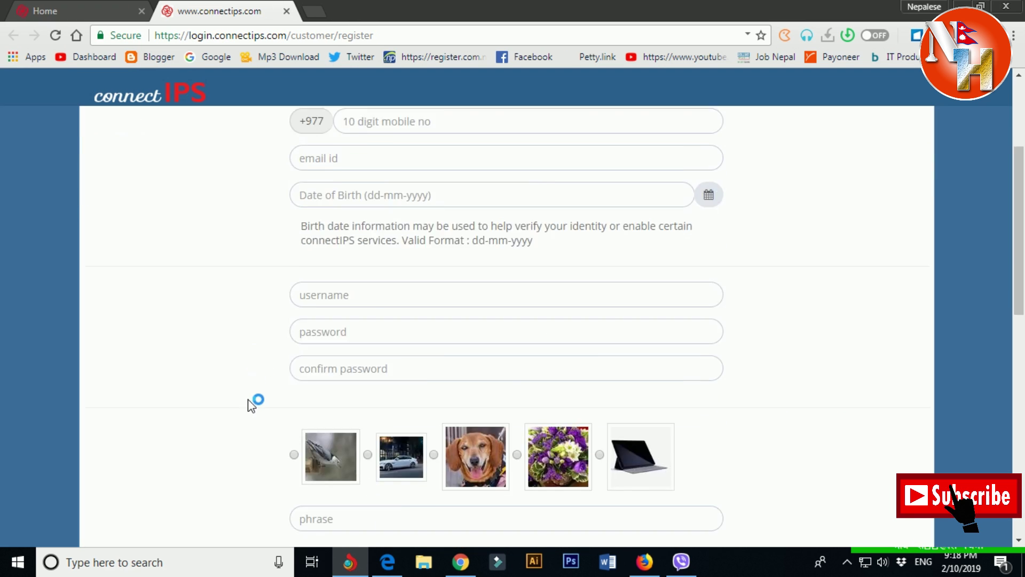
{"action": "scroll", "coordinate": [284, 309], "scroll_direction": "down", "scroll_amount": 2}
{"action": "scroll", "coordinate": [284, 314], "scroll_direction": "up", "scroll_amount": 15}
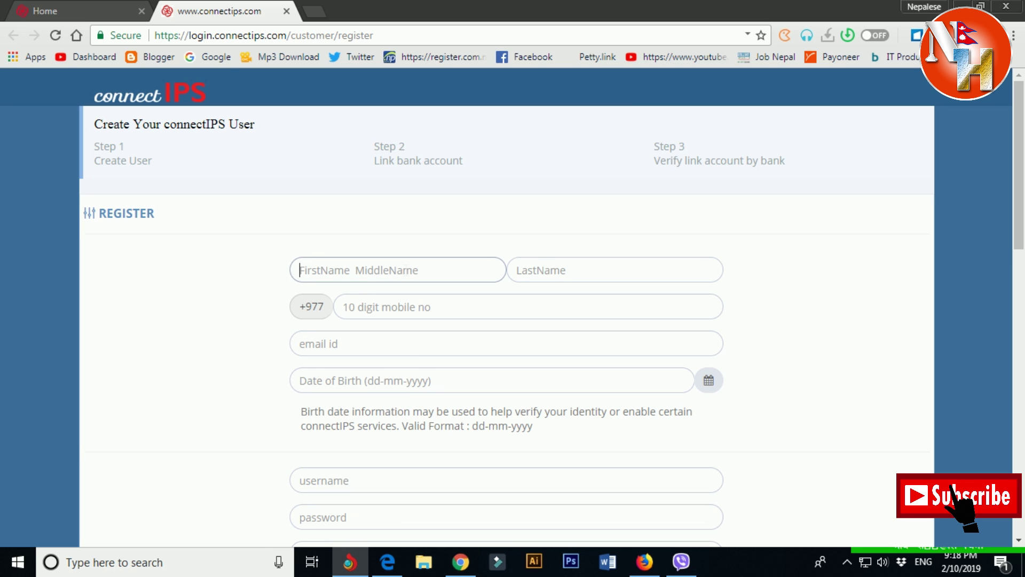
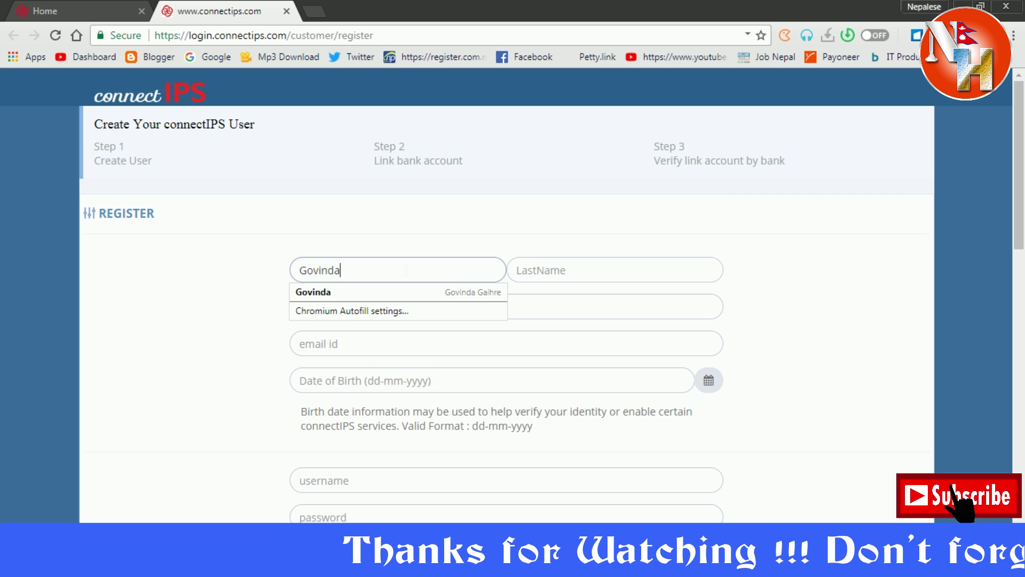
Fill in the user's first name, last name, mobile number and Gmail address.
{"action": "key", "text": "Tab"}
{"action": "key", "text": "Tab"}
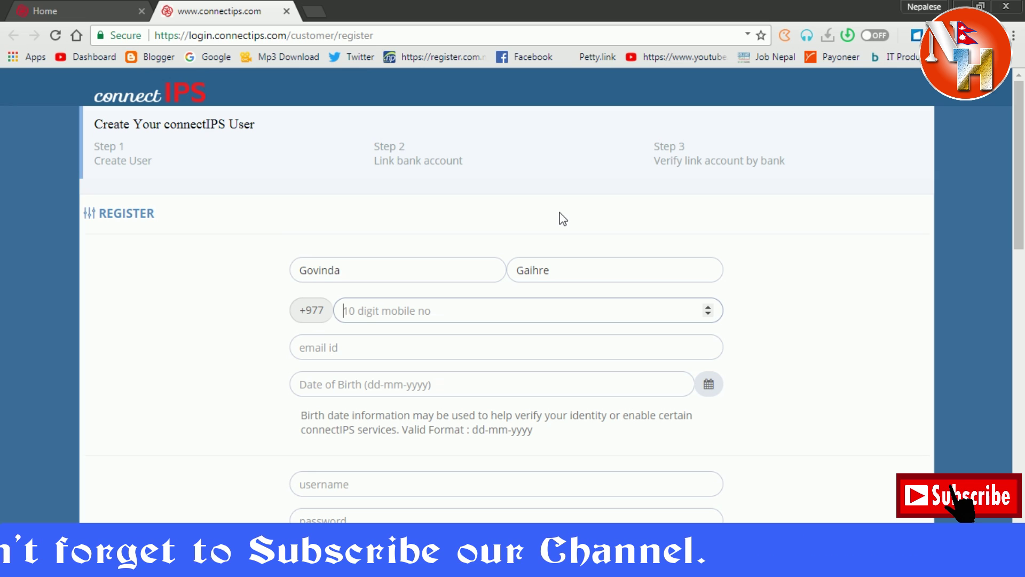
{"action": "type", "text": "981919"}
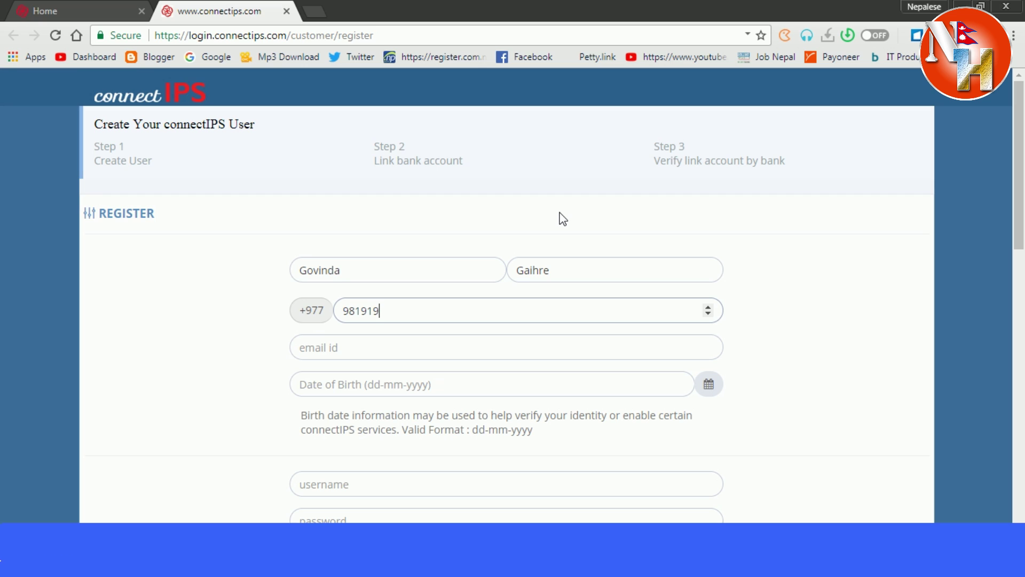
{"action": "key", "text": "BackSpace"}
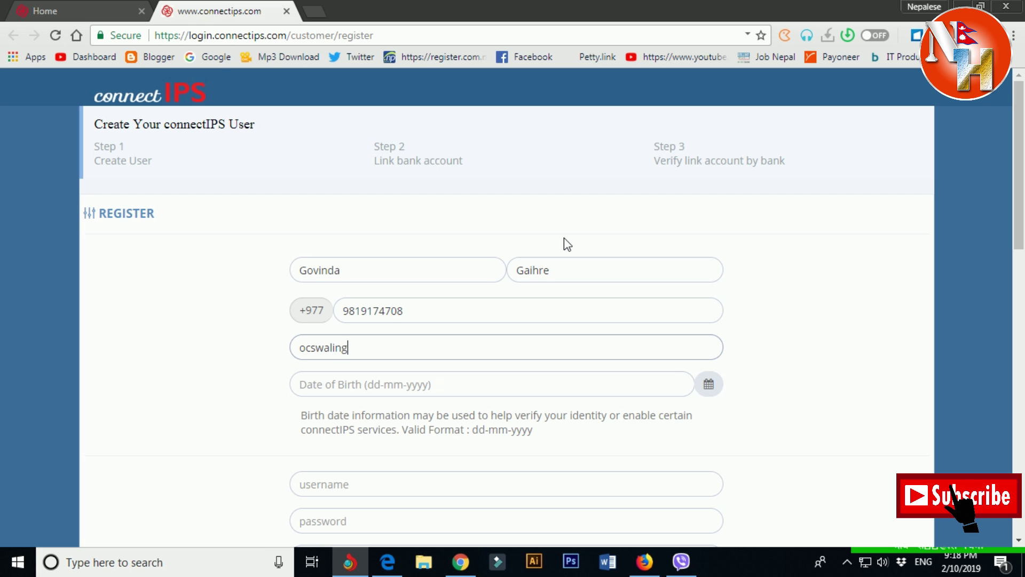
{"action": "type", "text": "gmail.com"}
{"action": "key", "text": "Tab"}
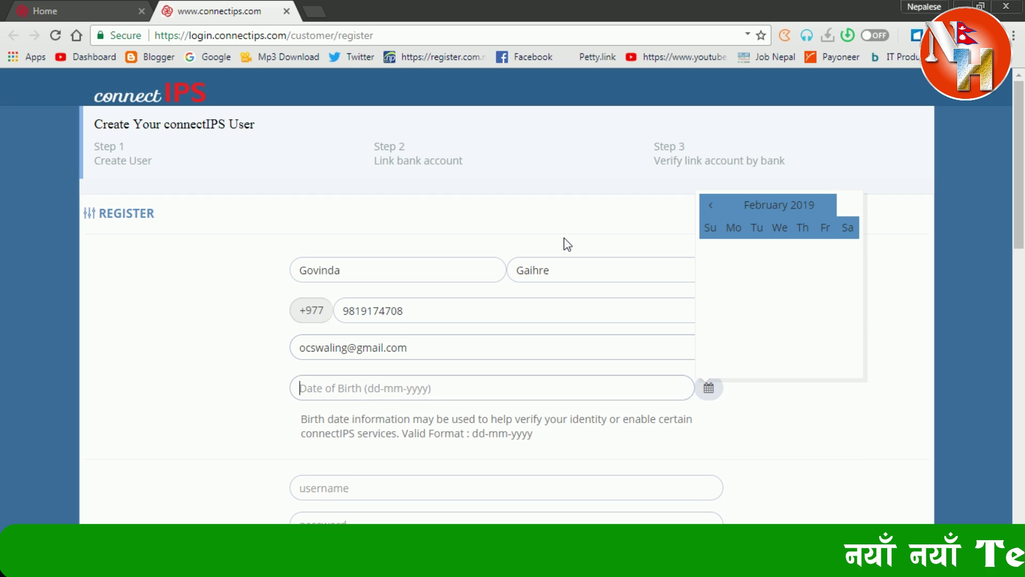
{"action": "left_click", "coordinate": [809, 203]}
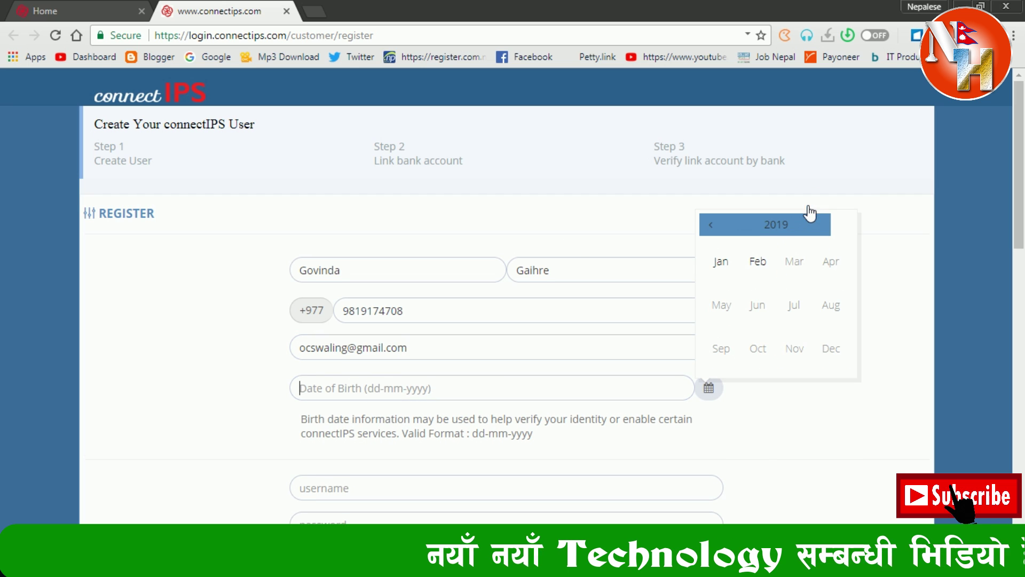
{"action": "left_click", "coordinate": [711, 224]}
{"action": "left_click", "coordinate": [710, 225]}
{"action": "left_click", "coordinate": [711, 224]}
{"action": "left_click", "coordinate": [711, 225]}
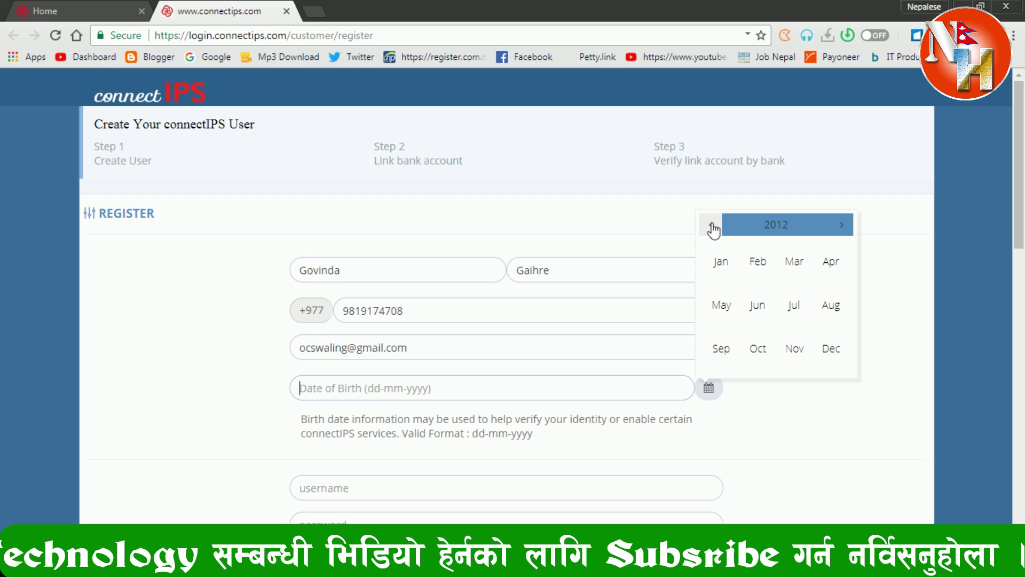
{"action": "left_click", "coordinate": [711, 225]}
{"action": "left_click", "coordinate": [711, 224]}
{"action": "left_click", "coordinate": [711, 224]}
{"action": "left_click", "coordinate": [711, 225]}
{"action": "left_click", "coordinate": [761, 231]}
{"action": "left_click", "coordinate": [712, 226]}
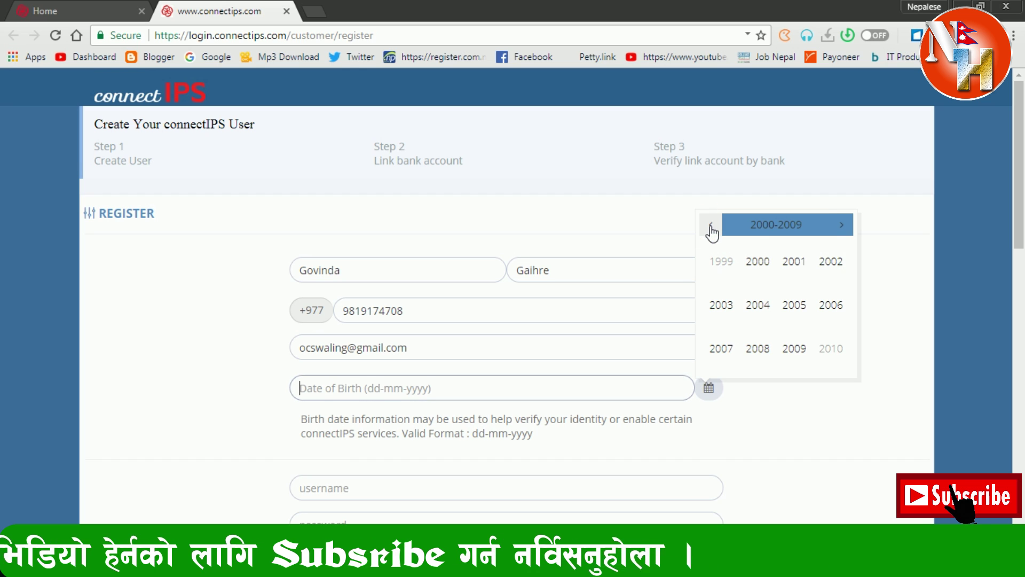
{"action": "left_click", "coordinate": [713, 227]}
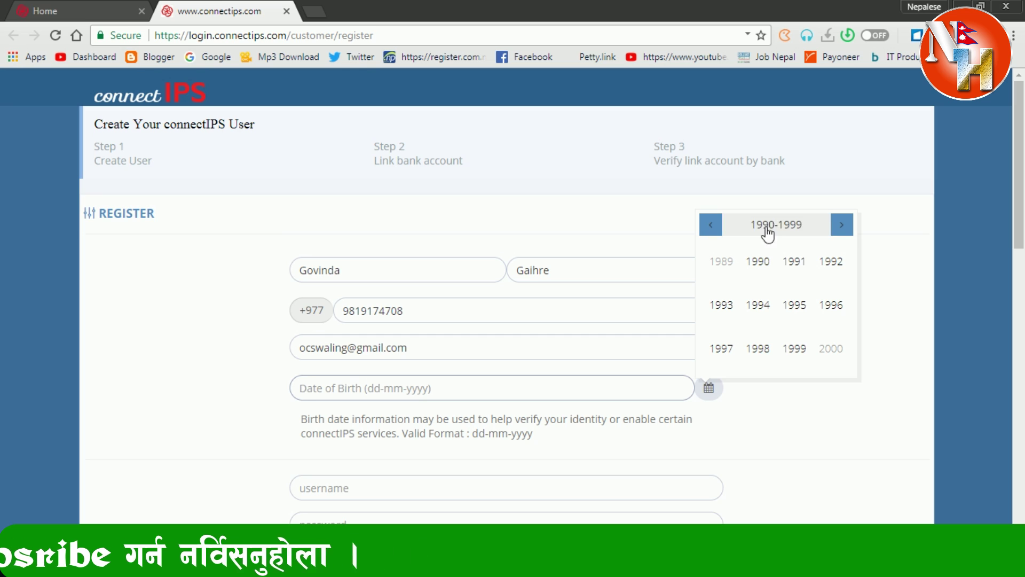
{"action": "left_click", "coordinate": [721, 304]}
{"action": "left_click", "coordinate": [733, 269]}
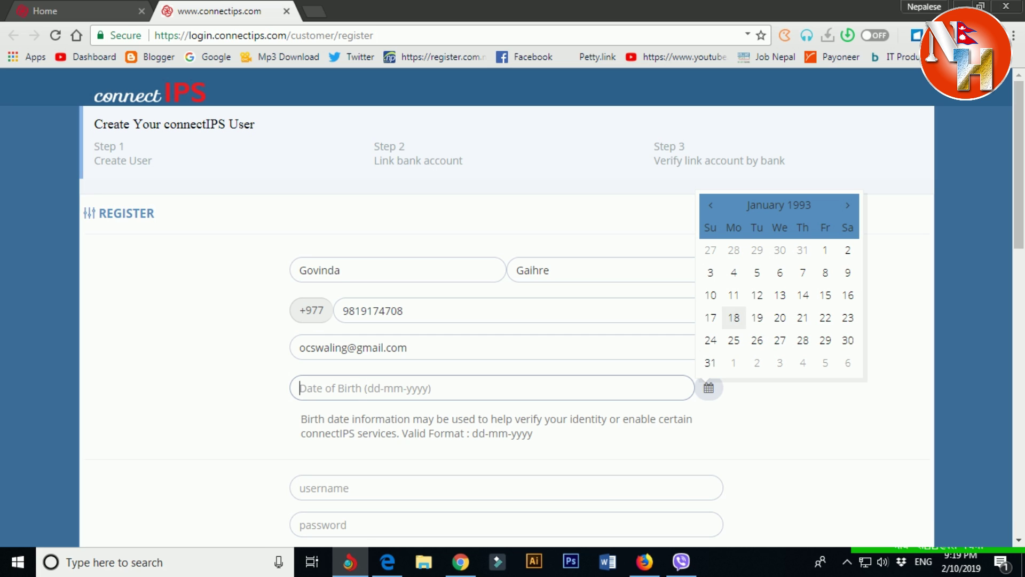
{"action": "left_click", "coordinate": [711, 340]}
{"action": "scroll", "coordinate": [358, 431], "scroll_direction": "down", "scroll_amount": 1}
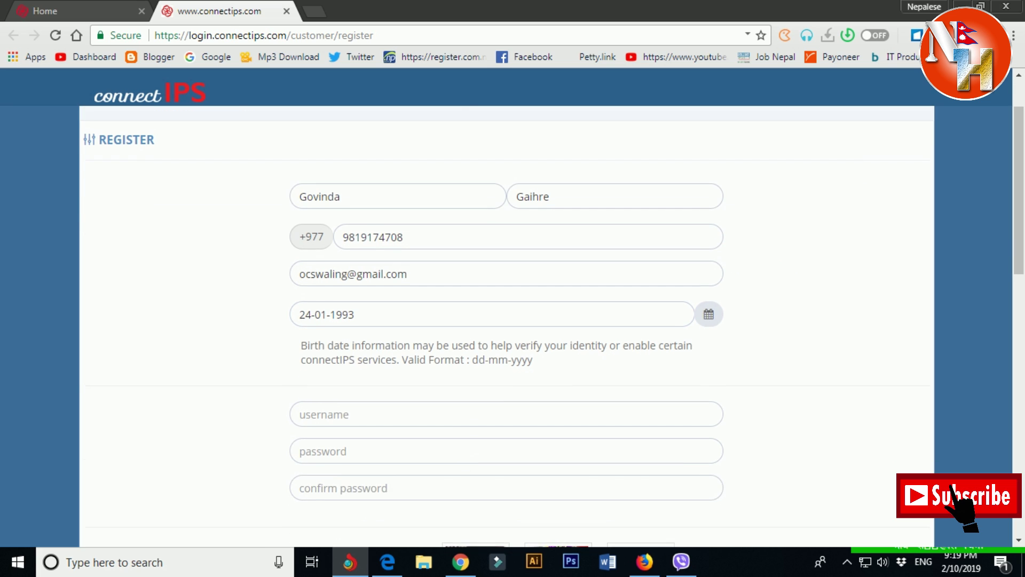
Enter the chosen username, then the account password and its matching confirmation.
{"action": "left_click", "coordinate": [359, 419]}
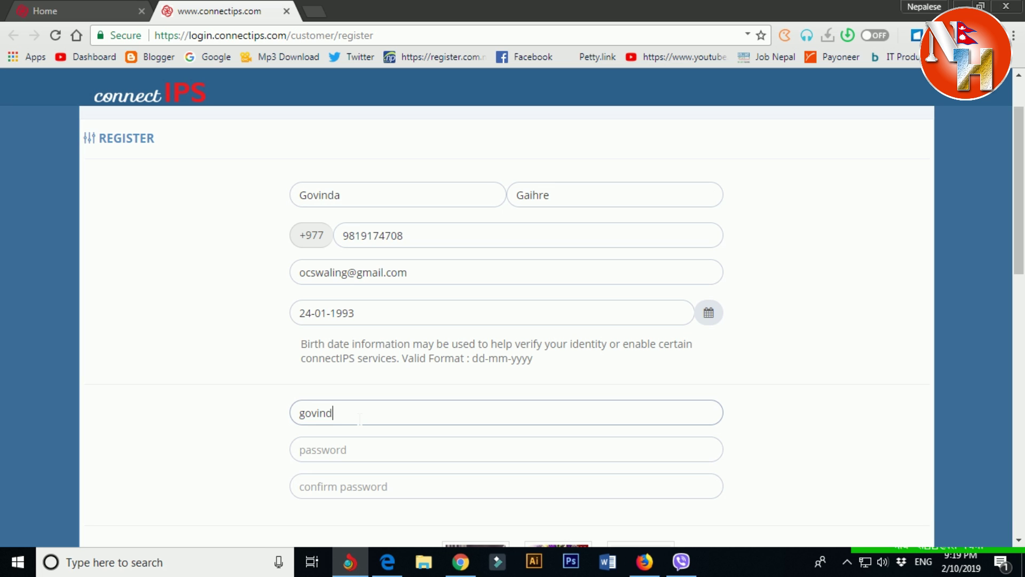
{"action": "key", "text": "Tab"}
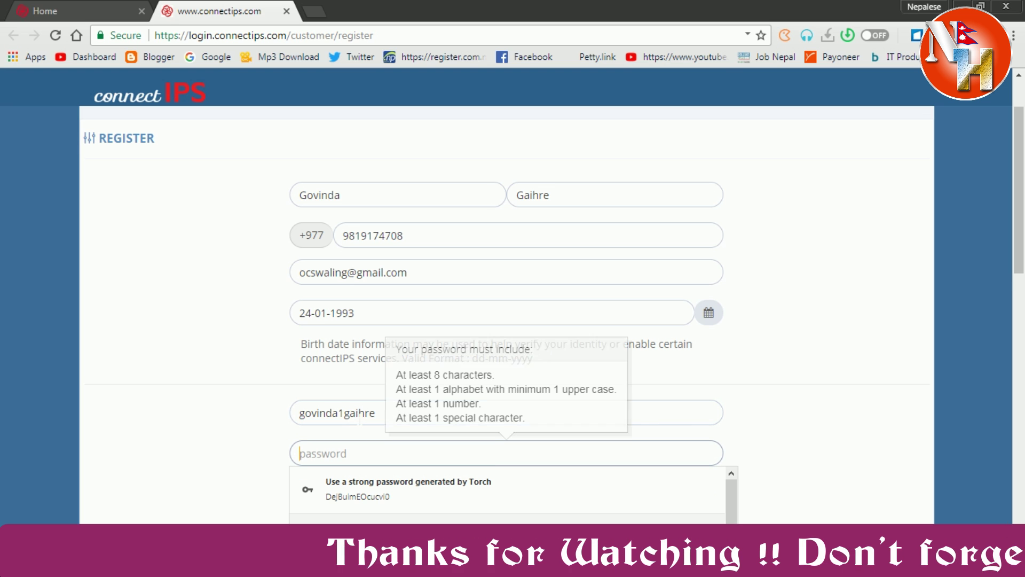
{"action": "type", "text": "********"}
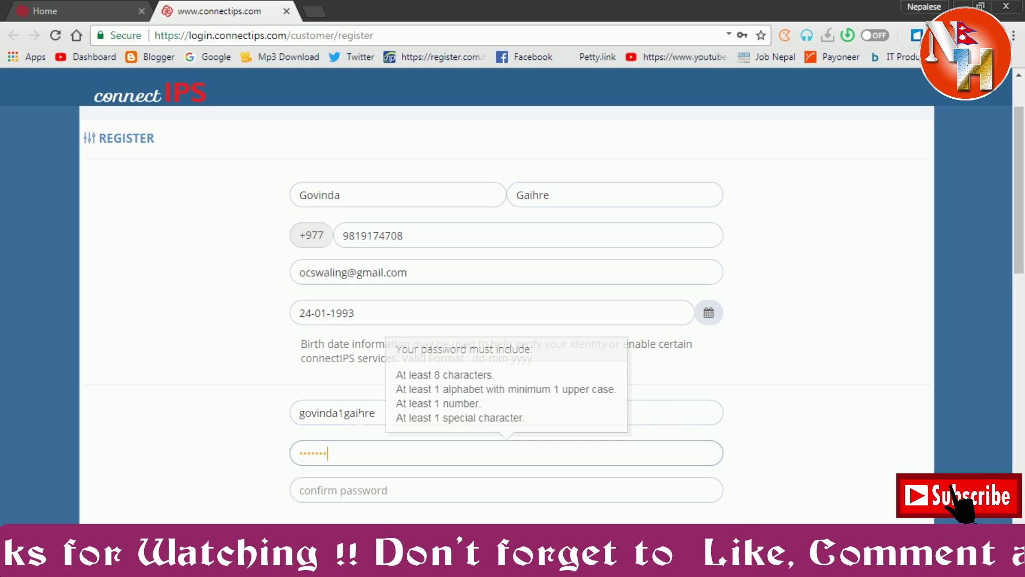
{"action": "type", "text": "*"}
{"action": "key", "text": "Tab"}
{"action": "type", "text": "*"}
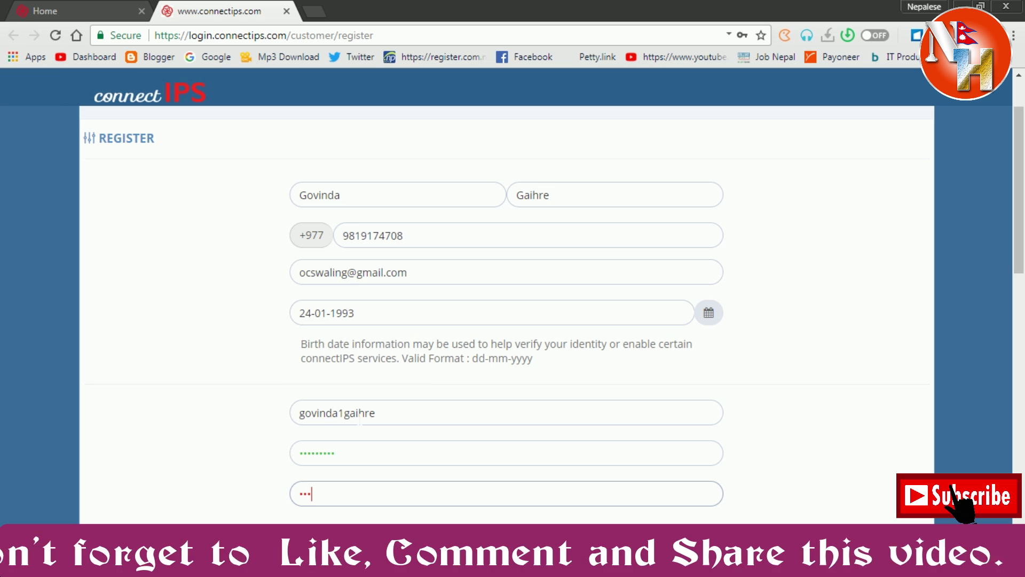
{"action": "type", "text": "********"}
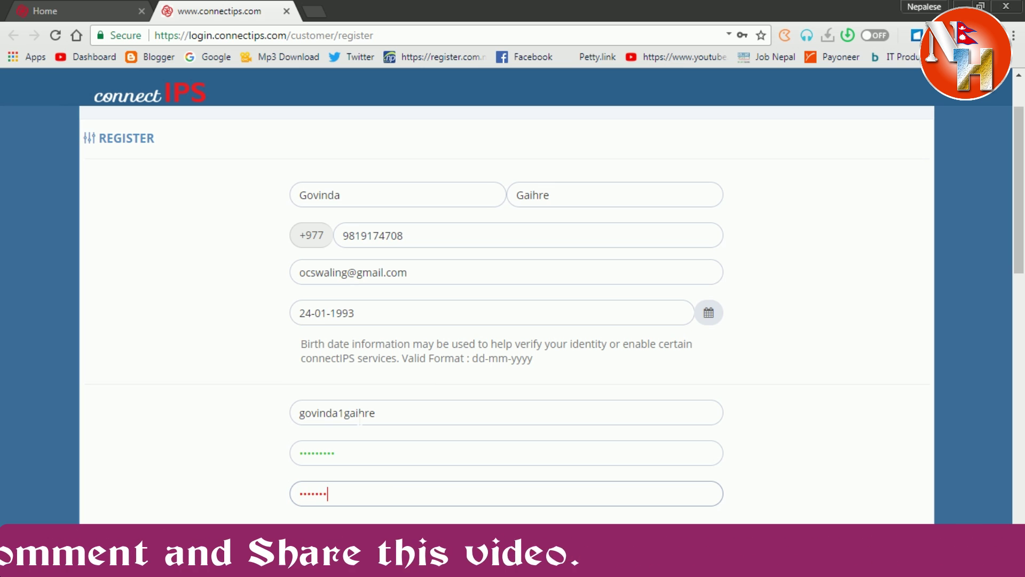
{"action": "scroll", "coordinate": [364, 419], "scroll_direction": "down", "scroll_amount": 3}
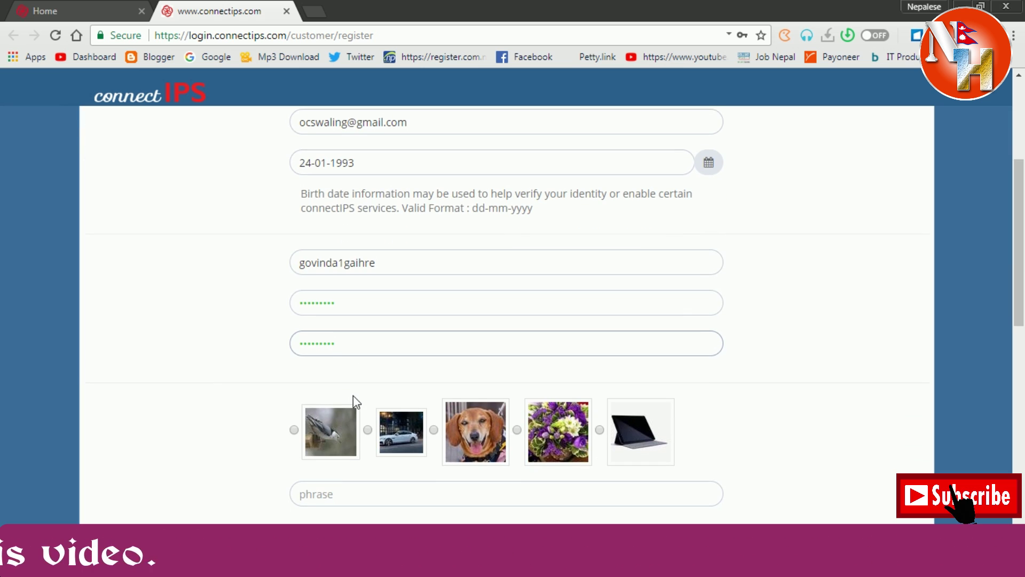
Choose the birth-city question as security question 1 and enter its answer.
{"action": "key", "text": "Tab"}
{"action": "scroll", "coordinate": [297, 436], "scroll_direction": "down", "scroll_amount": 3}
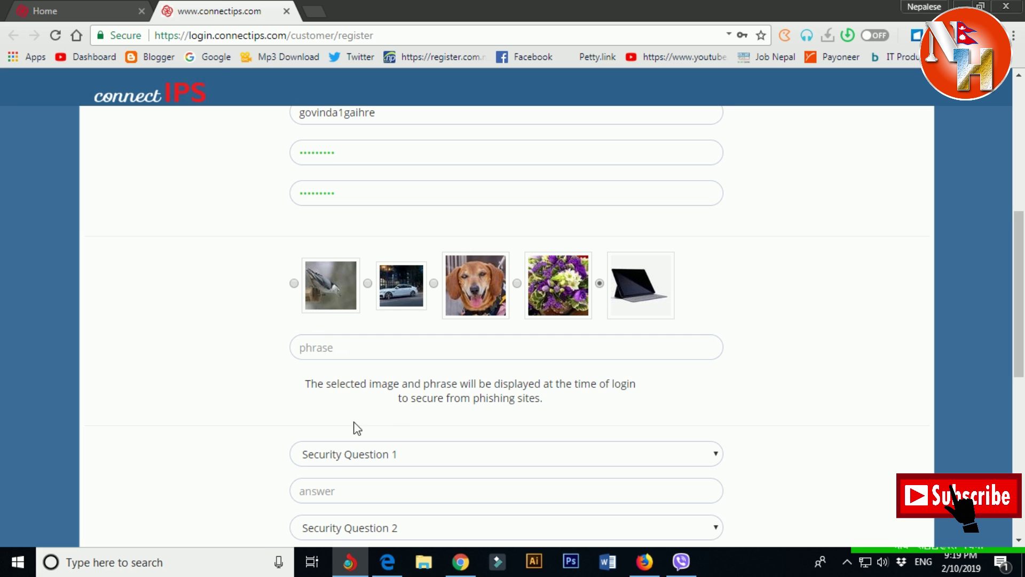
{"action": "scroll", "coordinate": [356, 438], "scroll_direction": "down", "scroll_amount": 2}
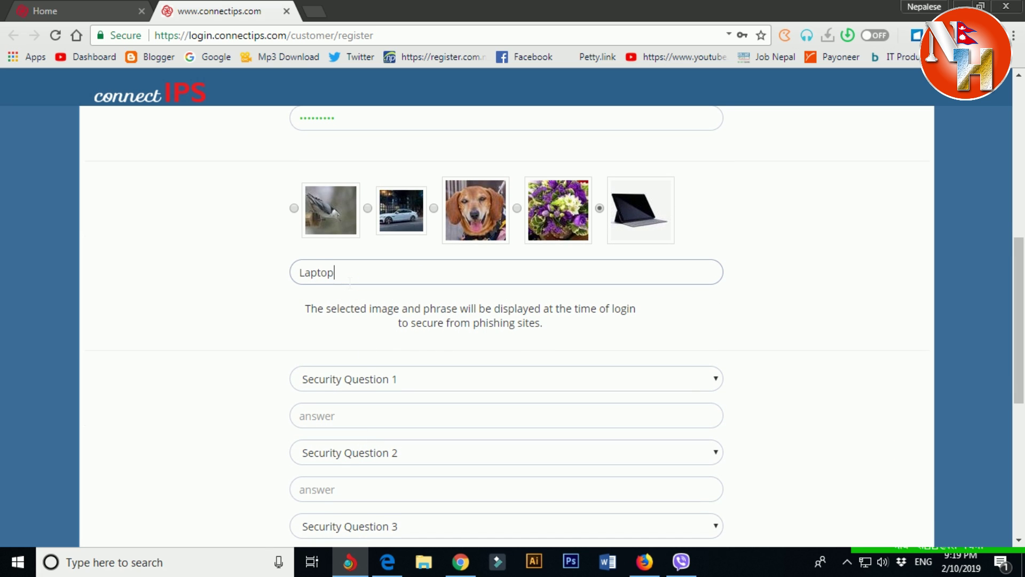
{"action": "key", "text": "Tab"}
{"action": "left_click", "coordinate": [375, 383]}
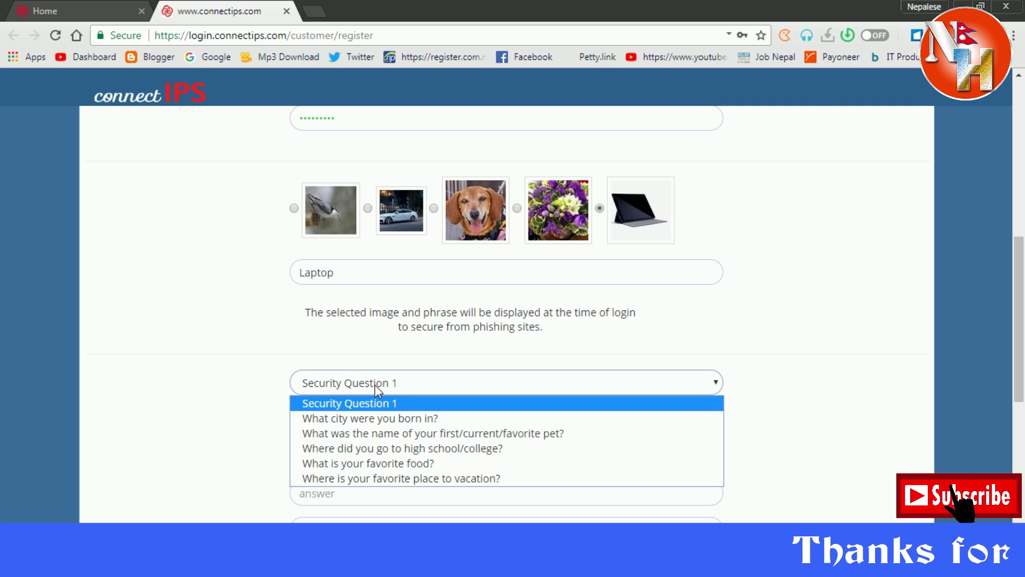
{"action": "left_click", "coordinate": [389, 422]}
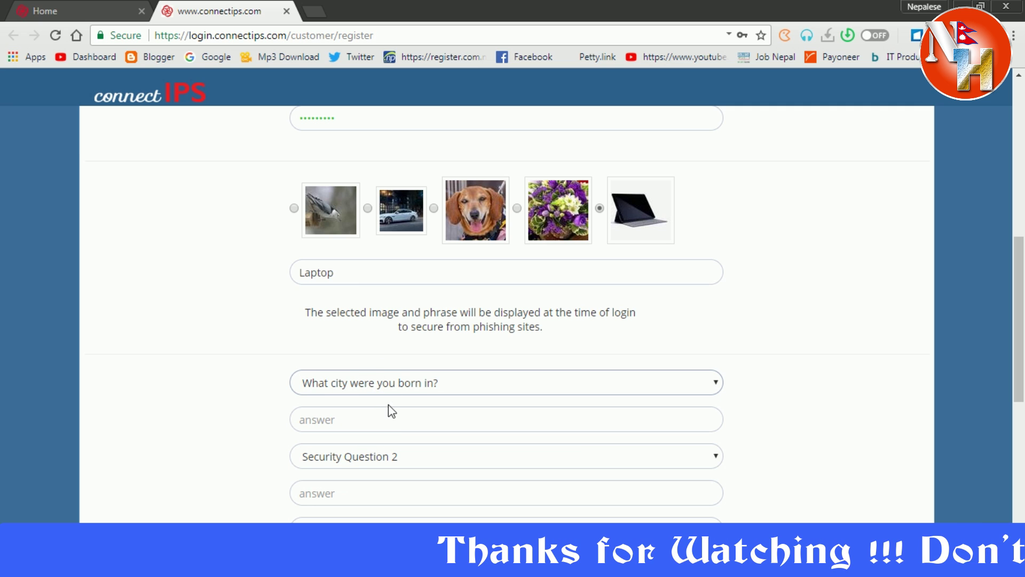
{"action": "left_click", "coordinate": [393, 422]}
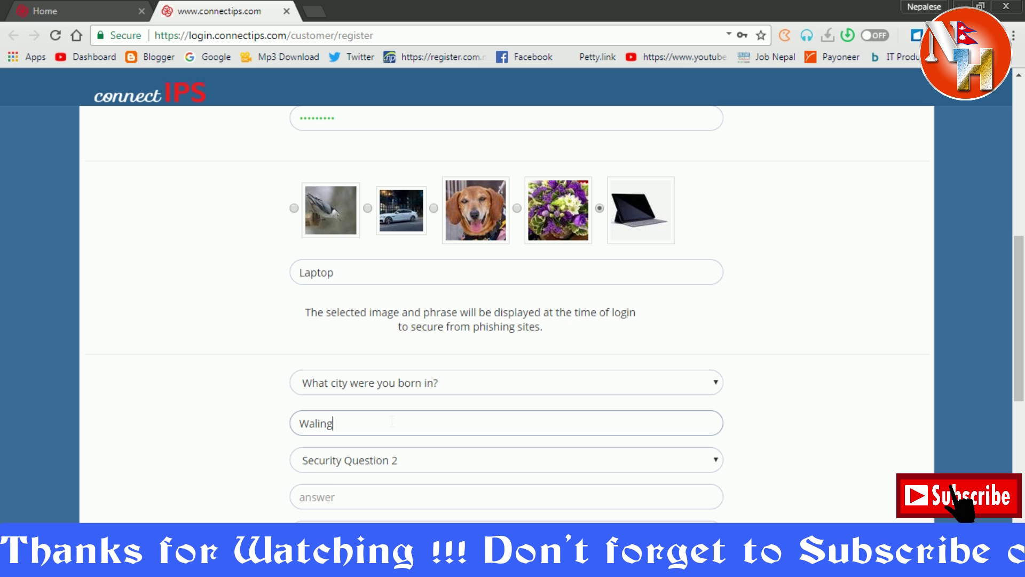
{"action": "key", "text": "Tab"}
Choose the favorite-food question as security question 2 and enter its answer.
{"action": "left_click", "coordinate": [408, 462]}
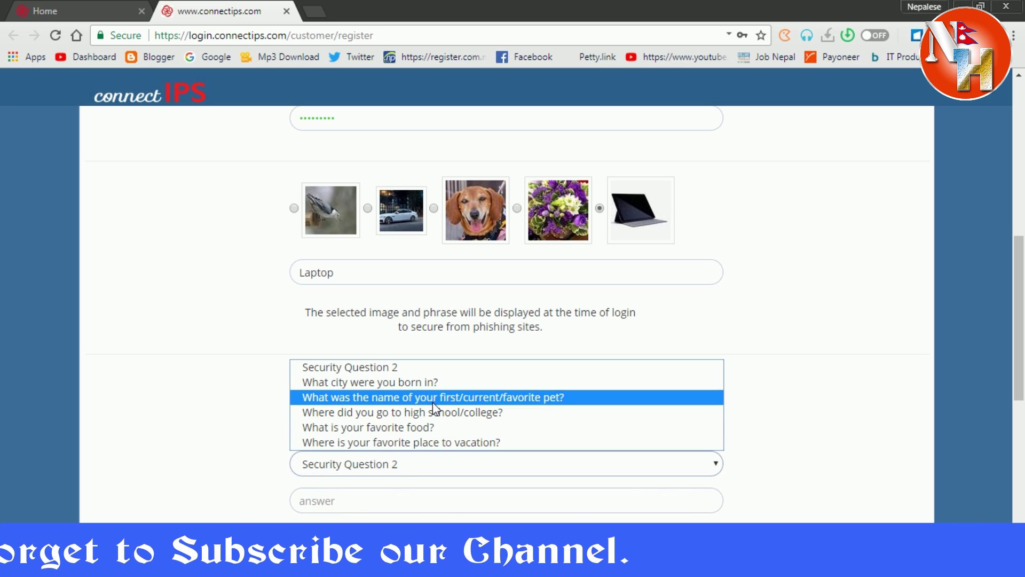
{"action": "left_click", "coordinate": [424, 430]}
{"action": "left_click", "coordinate": [380, 507]}
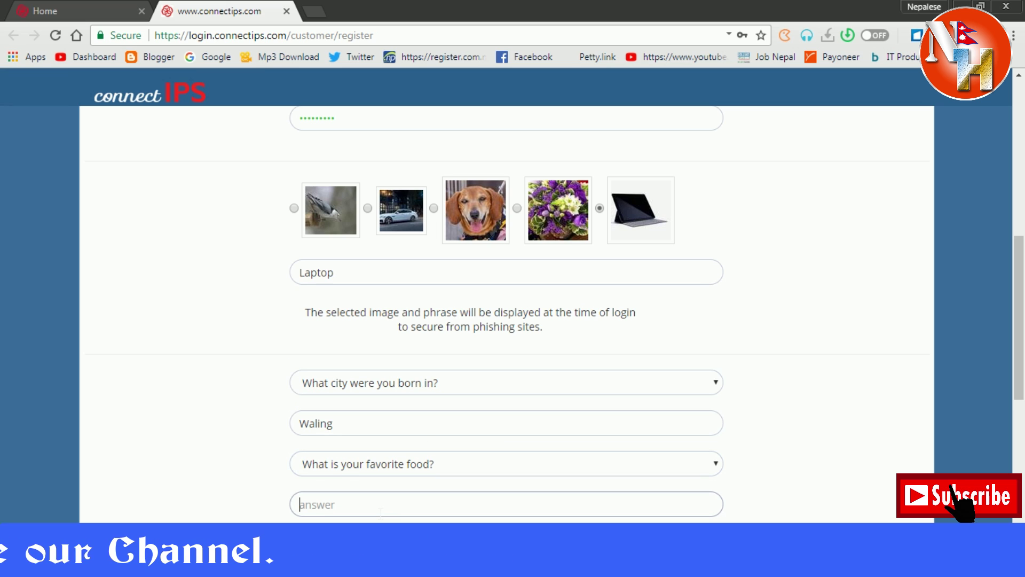
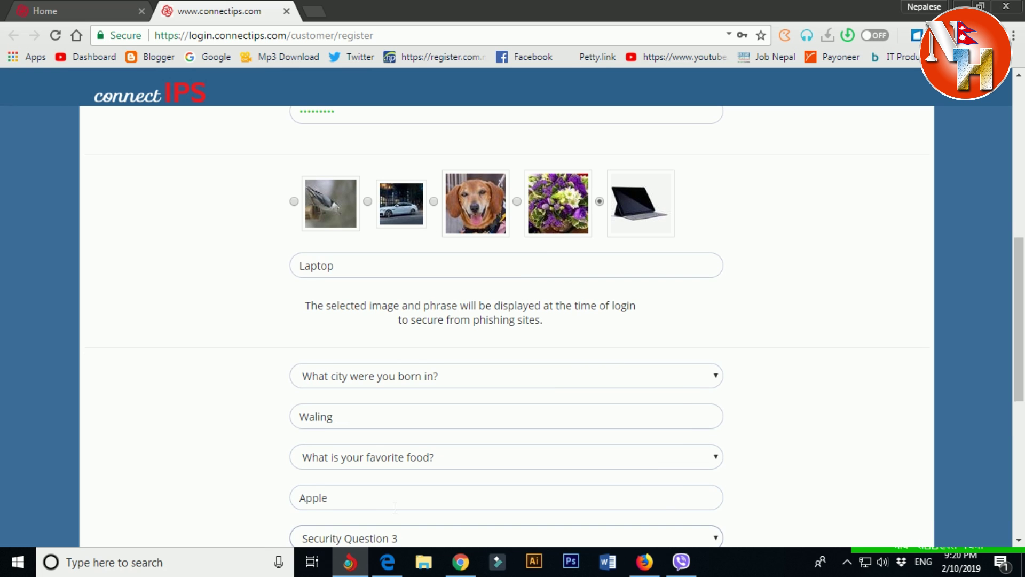
{"action": "scroll", "coordinate": [391, 441], "scroll_direction": "down", "scroll_amount": 2}
Choose 'Where did you go to high school/college?' as security question 3 and answer it.
{"action": "left_click", "coordinate": [407, 475]}
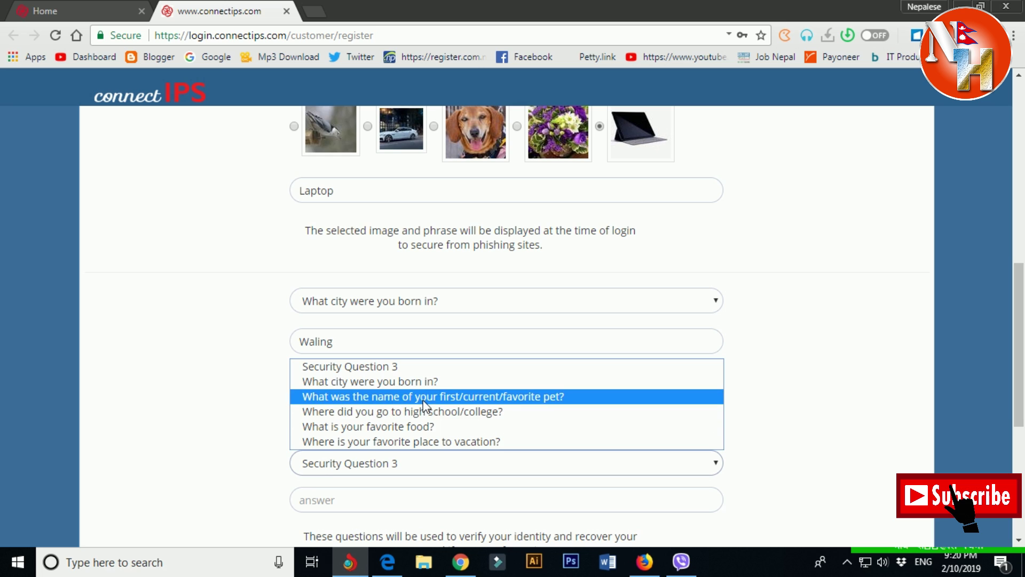
{"action": "left_click", "coordinate": [432, 414]}
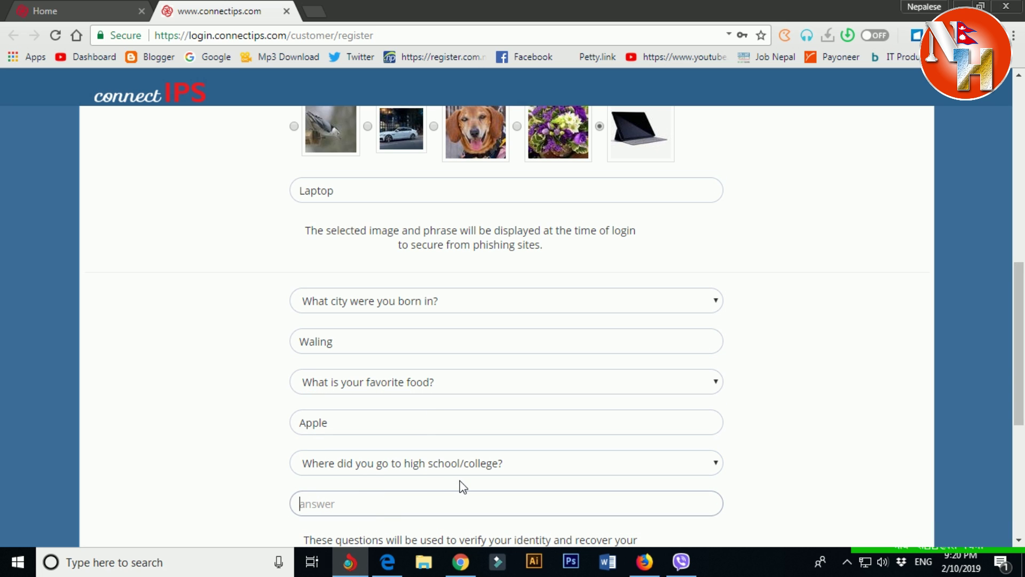
{"action": "scroll", "coordinate": [462, 487], "scroll_direction": "down", "scroll_amount": 3}
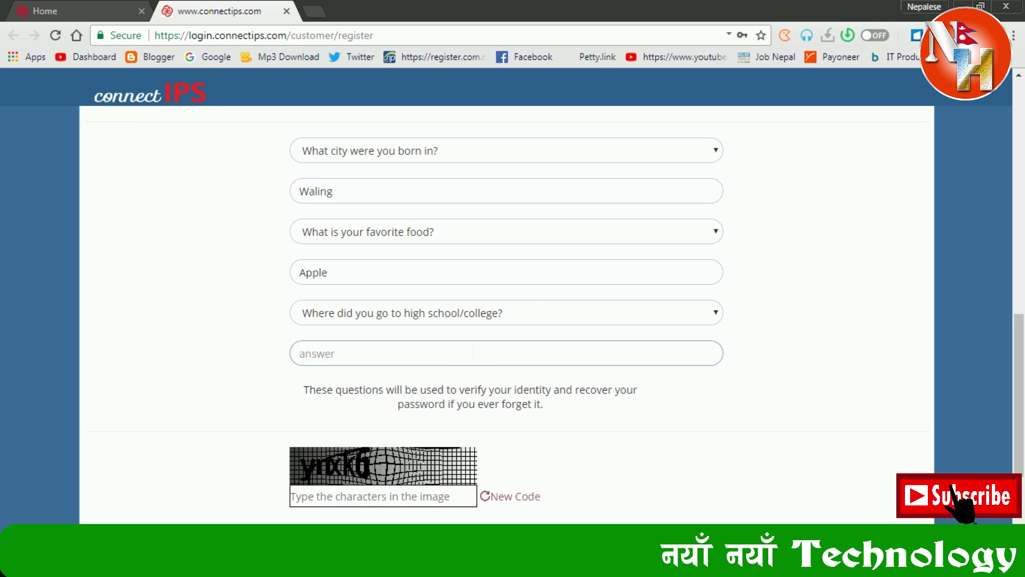
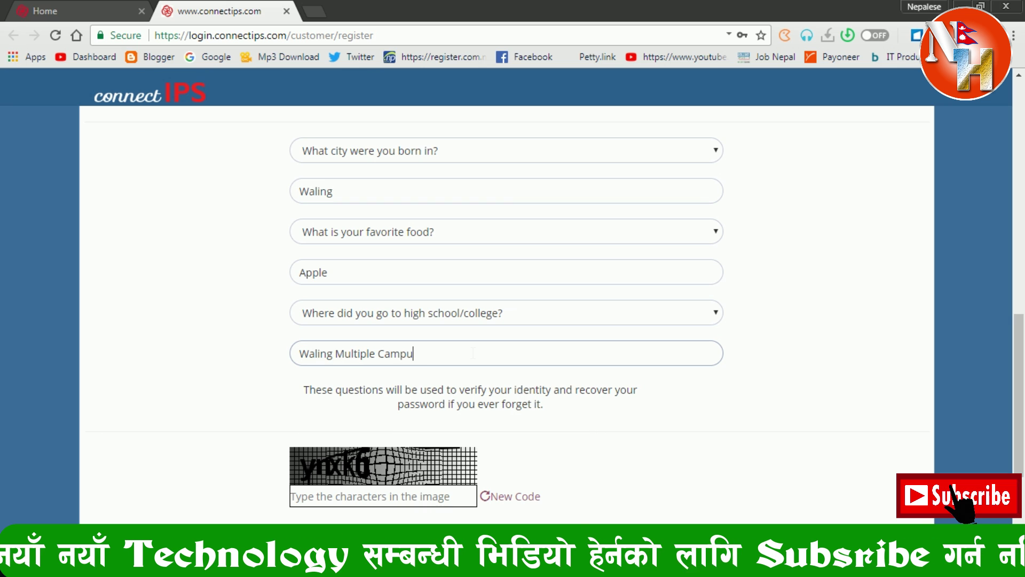
{"action": "key", "text": "Tab"}
Enter the image-check characters and tick agreement to the Terms and Conditions.
{"action": "scroll", "coordinate": [331, 363], "scroll_direction": "down", "scroll_amount": 3}
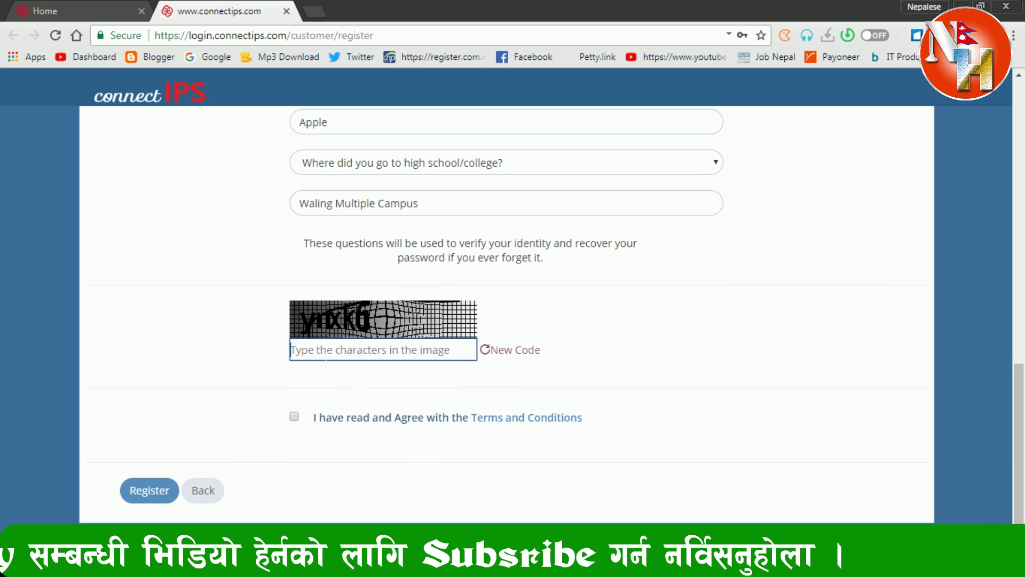
{"action": "type", "text": "ynxk6"}
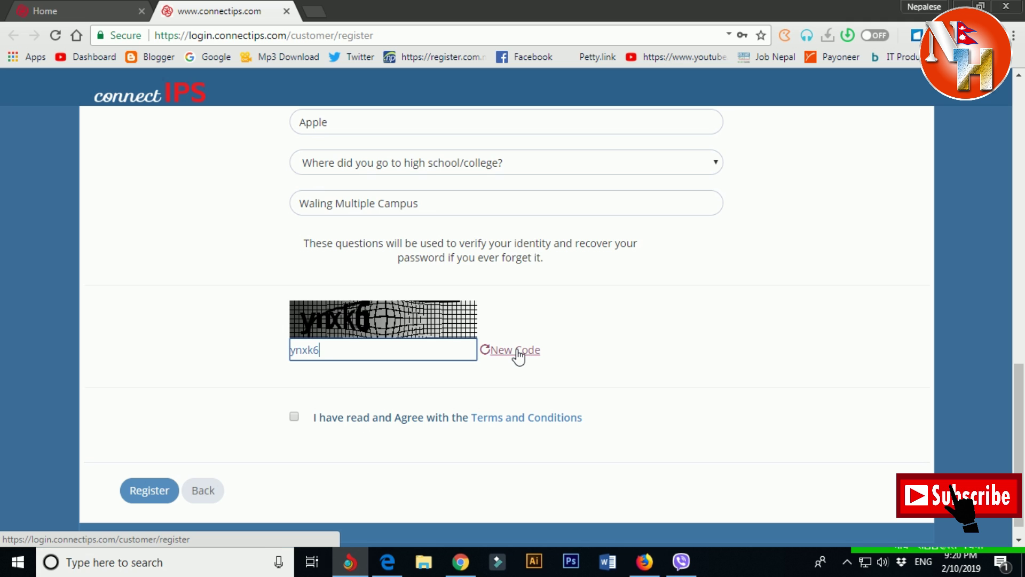
{"action": "left_click", "coordinate": [455, 452]}
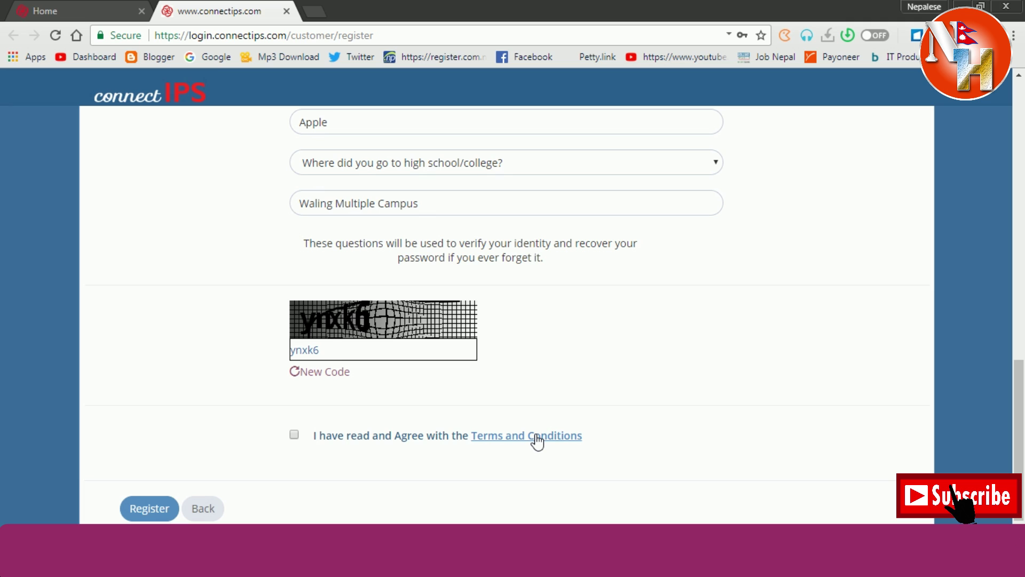
{"action": "left_click", "coordinate": [294, 434]}
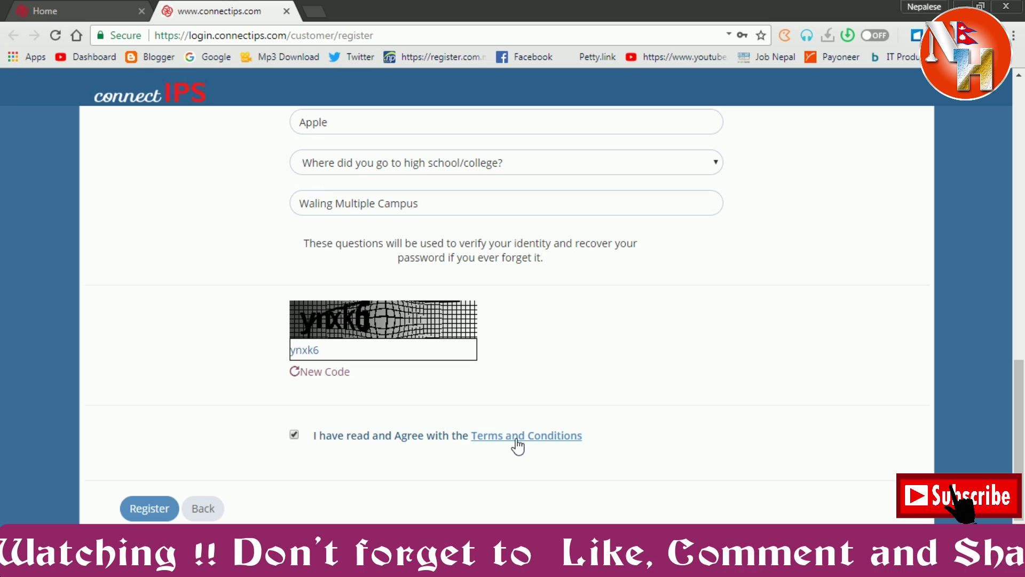
{"action": "scroll", "coordinate": [498, 373], "scroll_direction": "up", "scroll_amount": 1}
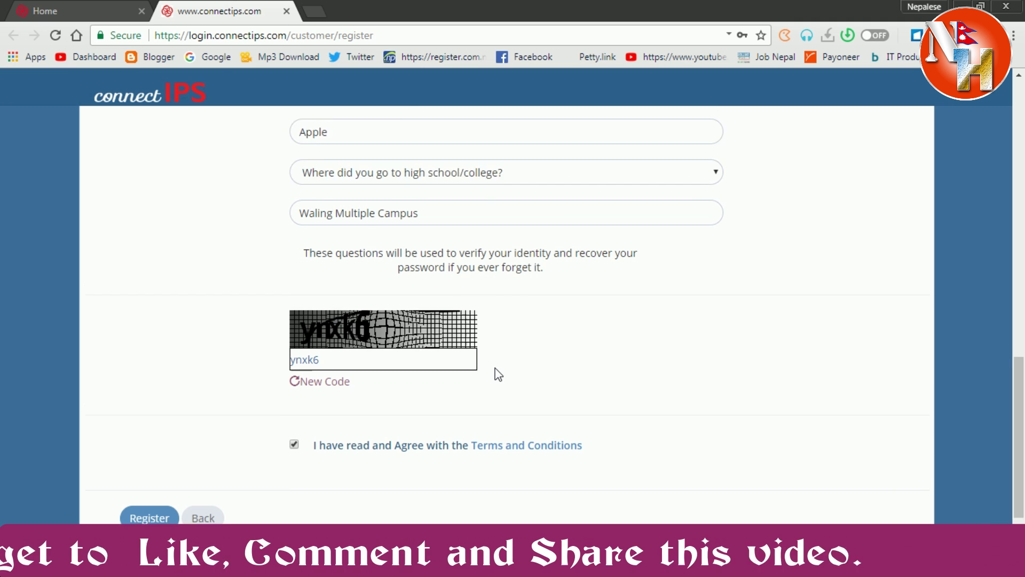
{"action": "scroll", "coordinate": [498, 368], "scroll_direction": "up", "scroll_amount": 15}
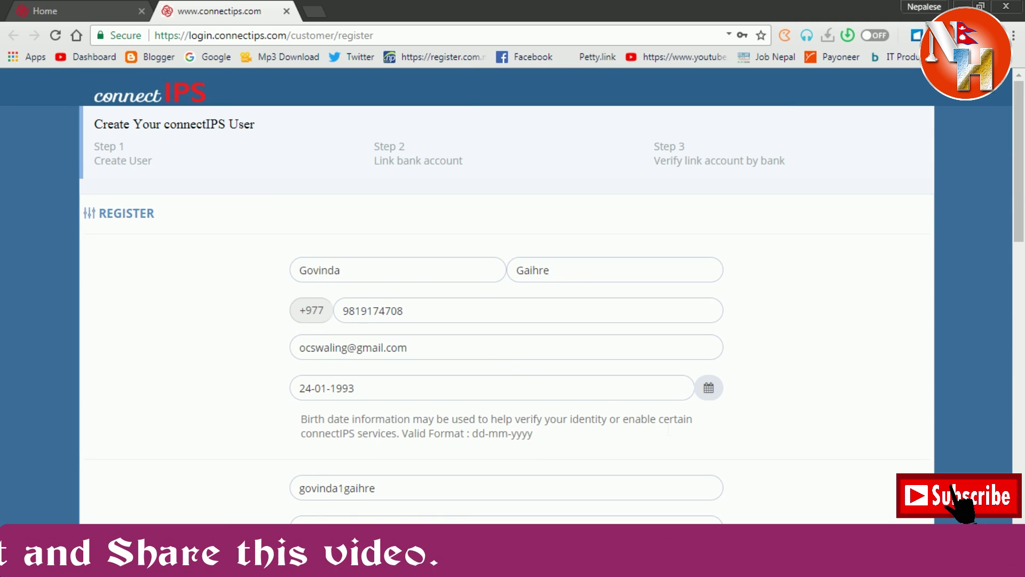
{"action": "scroll", "coordinate": [592, 476], "scroll_direction": "down", "scroll_amount": 15}
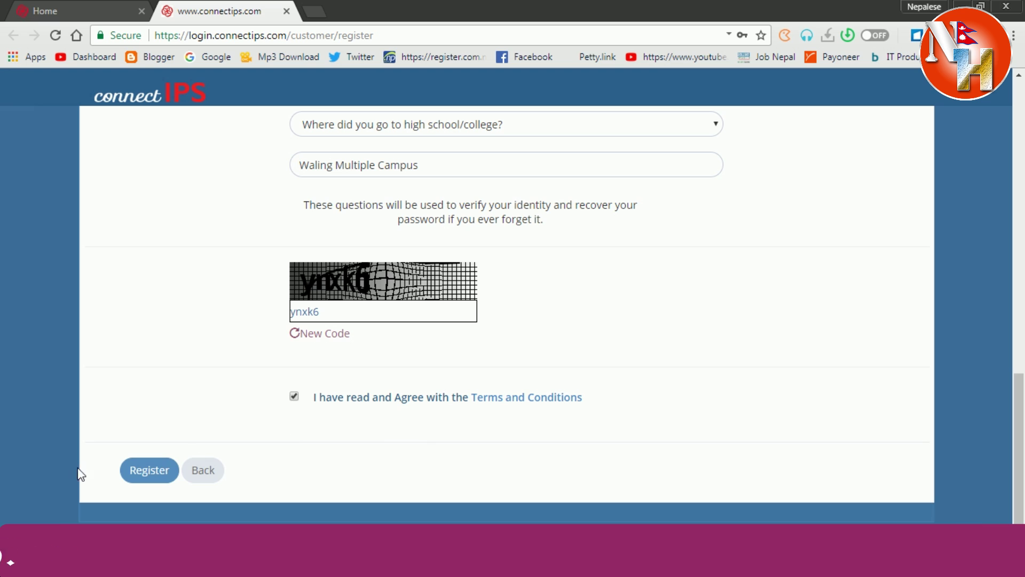
Submit the registration, then sign in with the new username, image characters and password.
{"action": "left_click", "coordinate": [160, 472]}
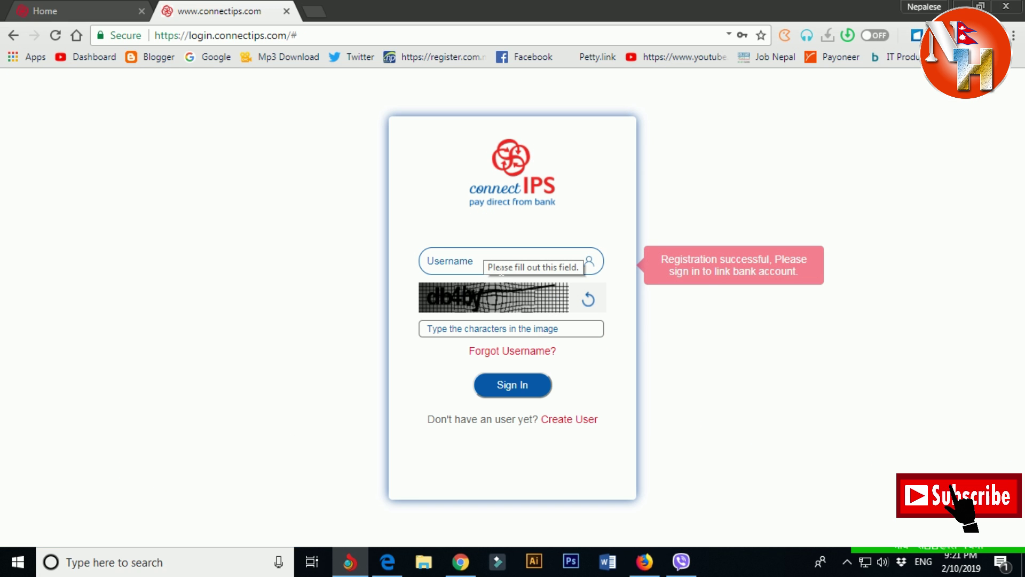
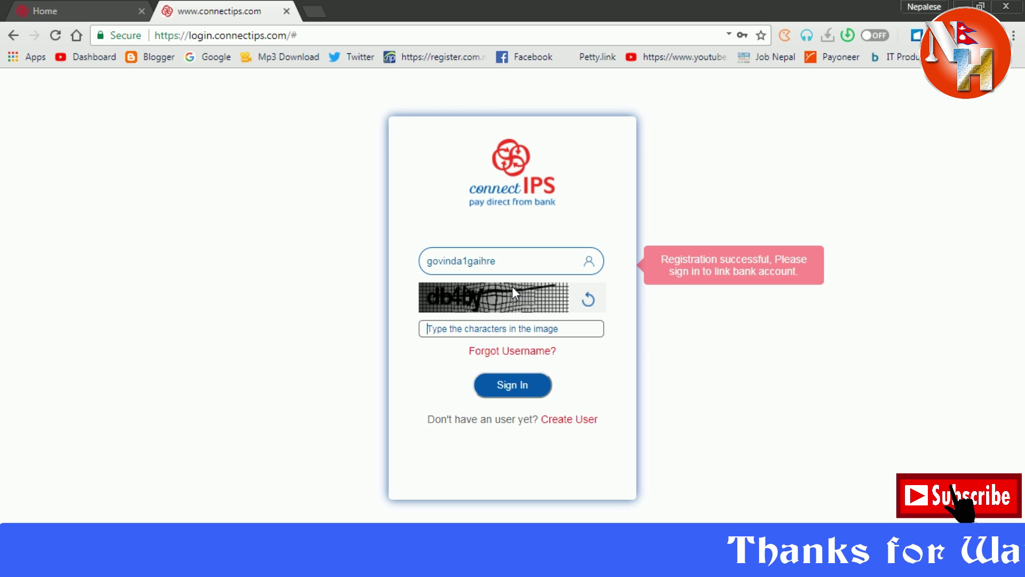
{"action": "key", "text": "Tab"}
{"action": "type", "text": "db45"}
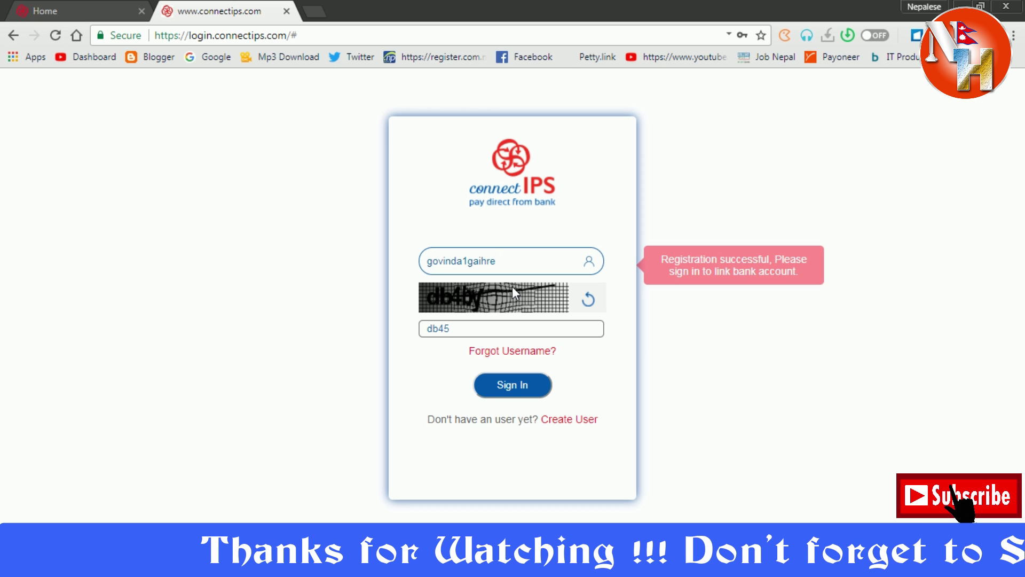
{"action": "key", "text": "BackSpace"}
{"action": "type", "text": "by"}
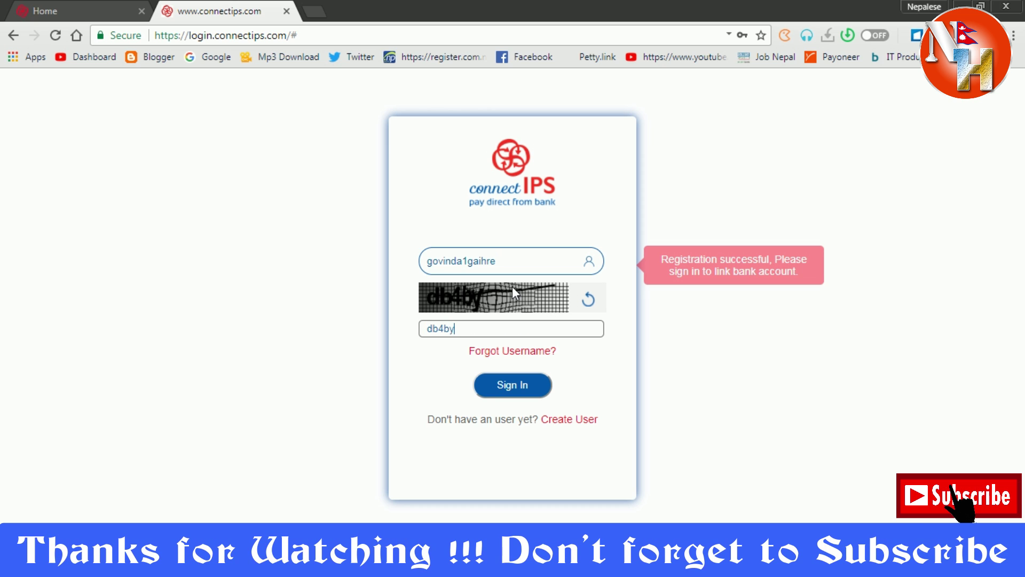
{"action": "left_click", "coordinate": [536, 394]}
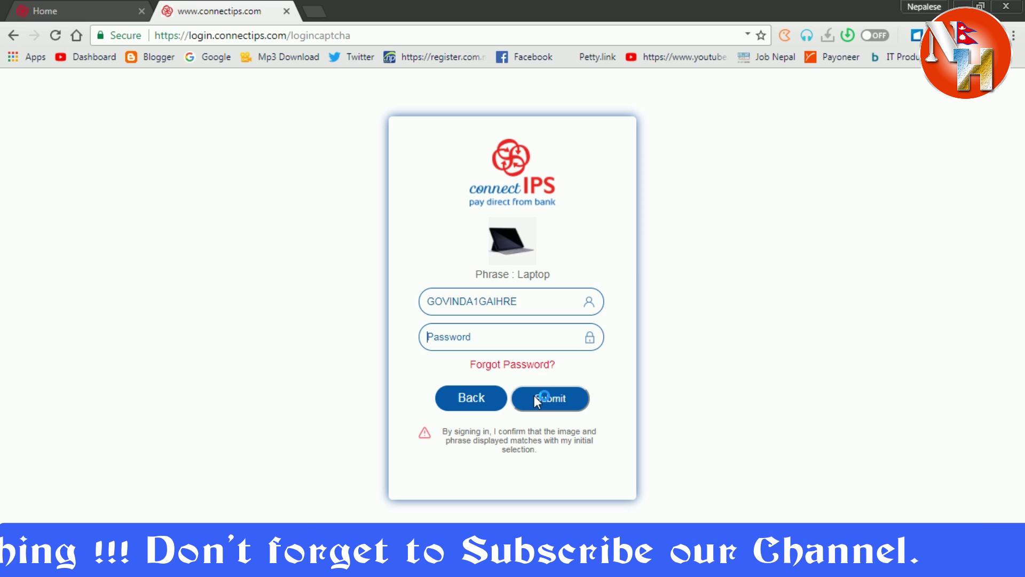
{"action": "type", "text": "••••••"}
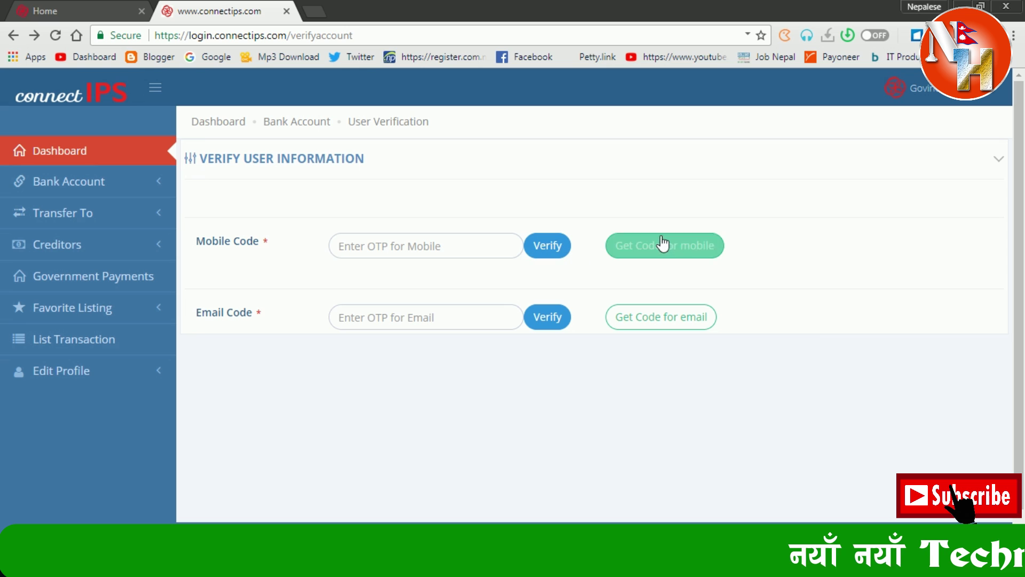
Request verification codes for both the mobile number and the email address.
{"action": "left_click", "coordinate": [692, 253]}
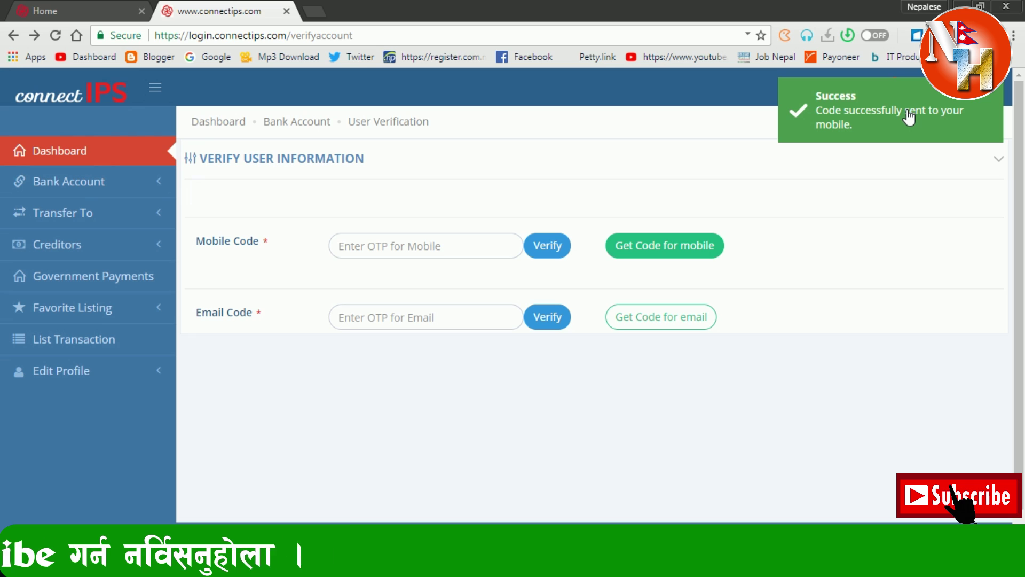
{"action": "left_click", "coordinate": [404, 255]}
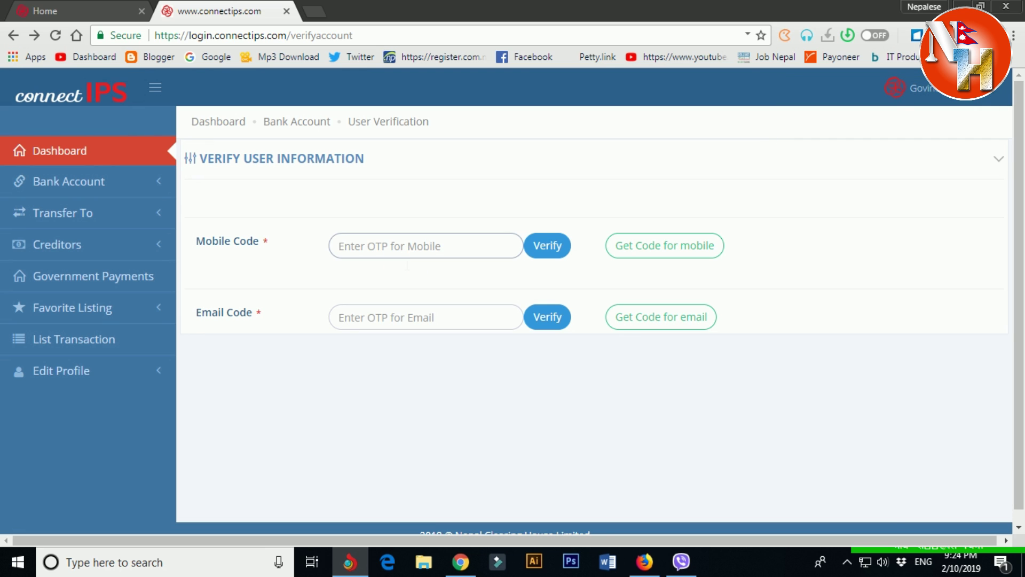
{"action": "left_click", "coordinate": [668, 320]}
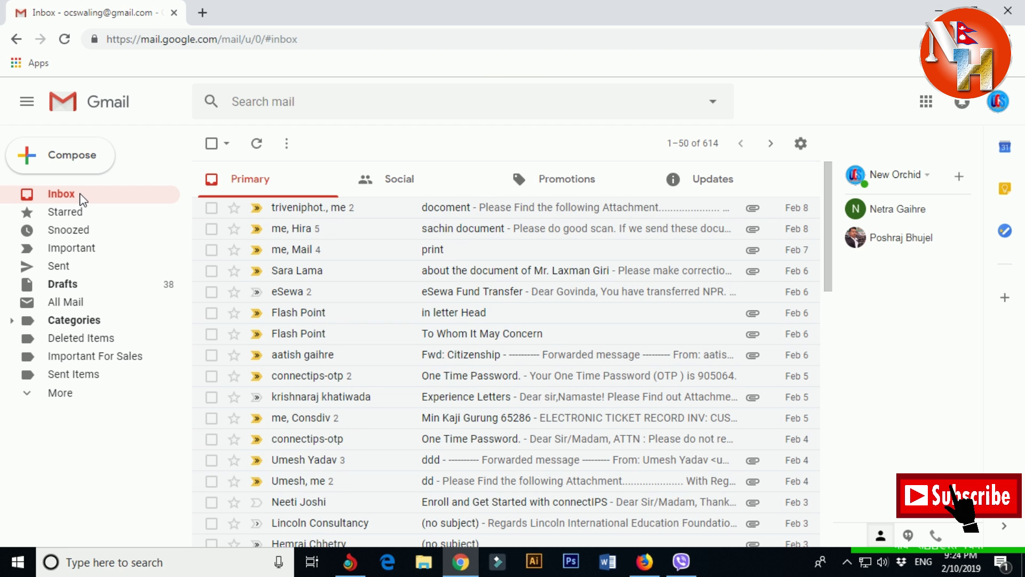
Copy the access code from Gmail's connectips Verification Code email into Email Code and verify.
{"action": "left_click", "coordinate": [721, 181]}
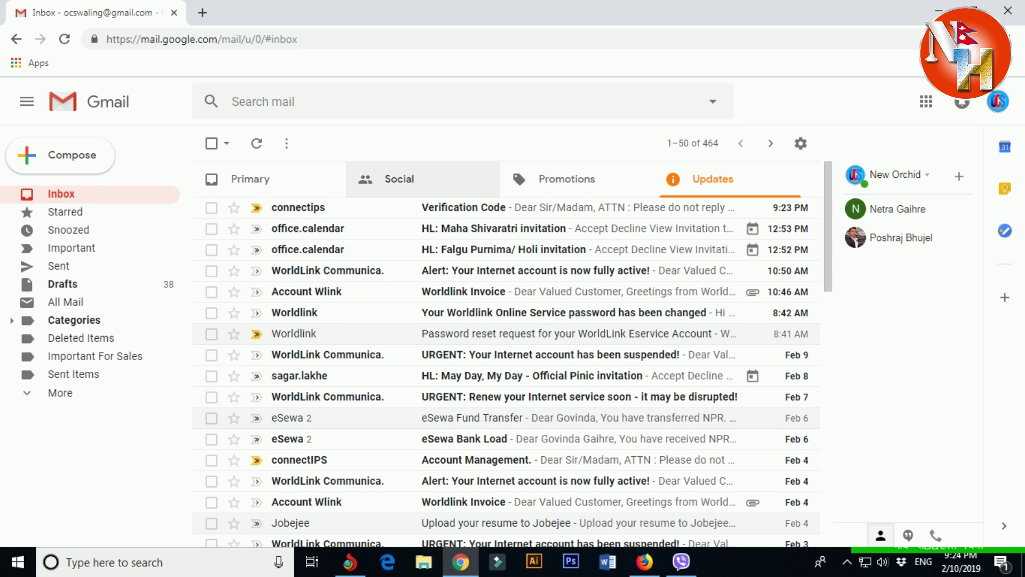
{"action": "left_click", "coordinate": [334, 209]}
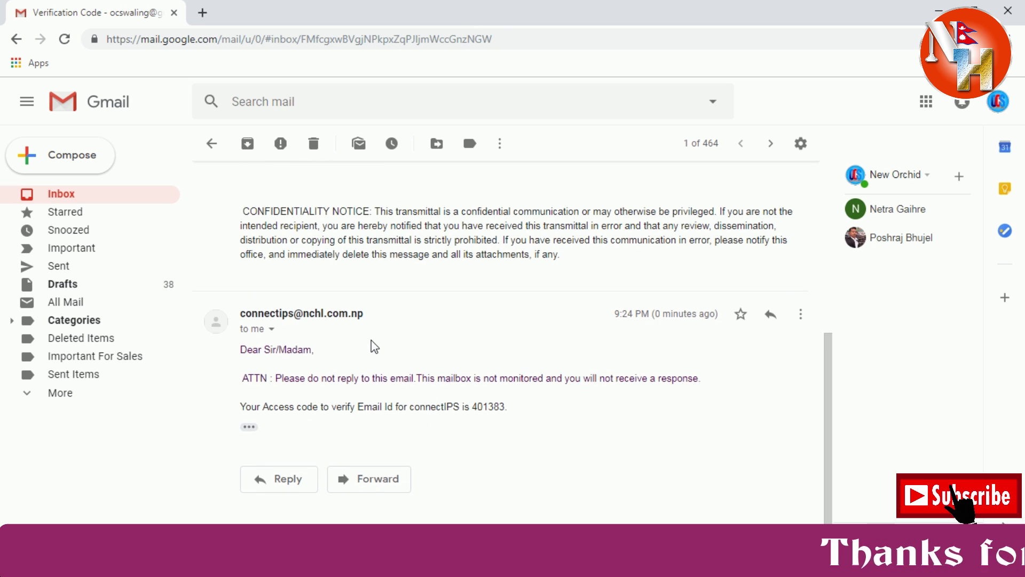
{"action": "scroll", "coordinate": [375, 347], "scroll_direction": "up", "scroll_amount": 4}
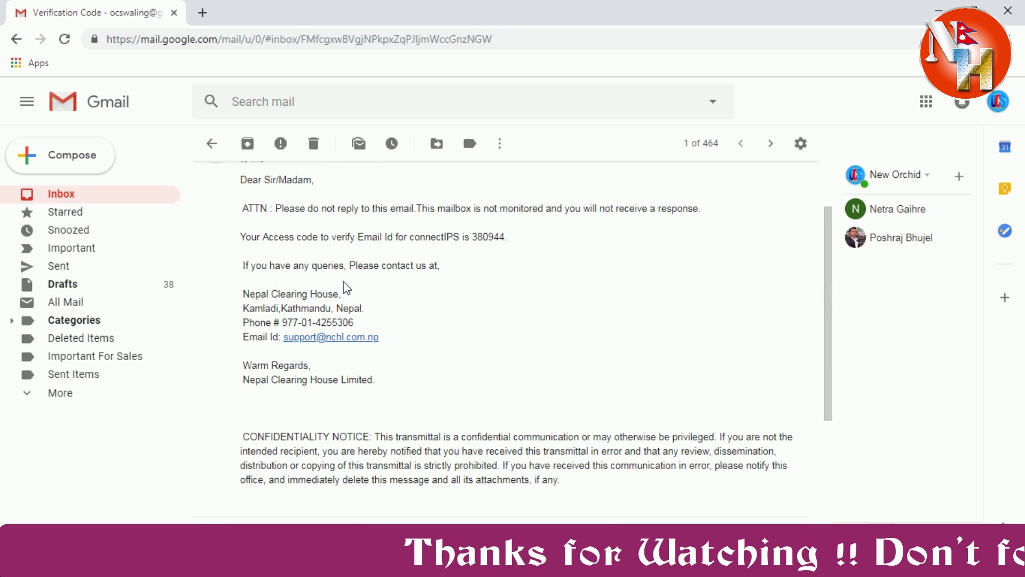
{"action": "left_click_drag", "start_coordinate": [472, 236], "coordinate": [505, 237]}
{"action": "key", "text": "ctrl+c"}
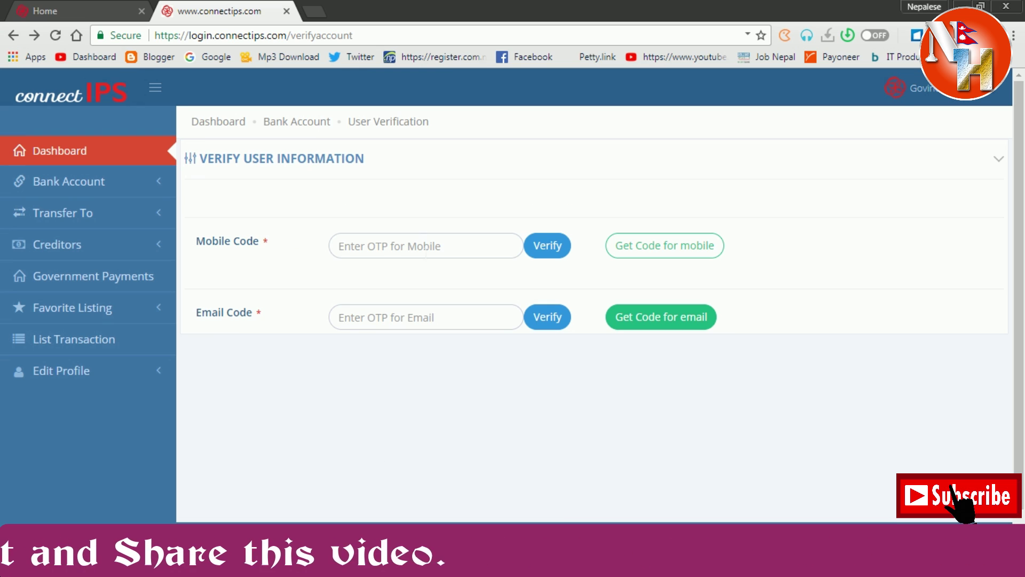
{"action": "left_click", "coordinate": [340, 317]}
{"action": "key", "text": "ctrl+v"}
{"action": "left_click", "coordinate": [541, 319]}
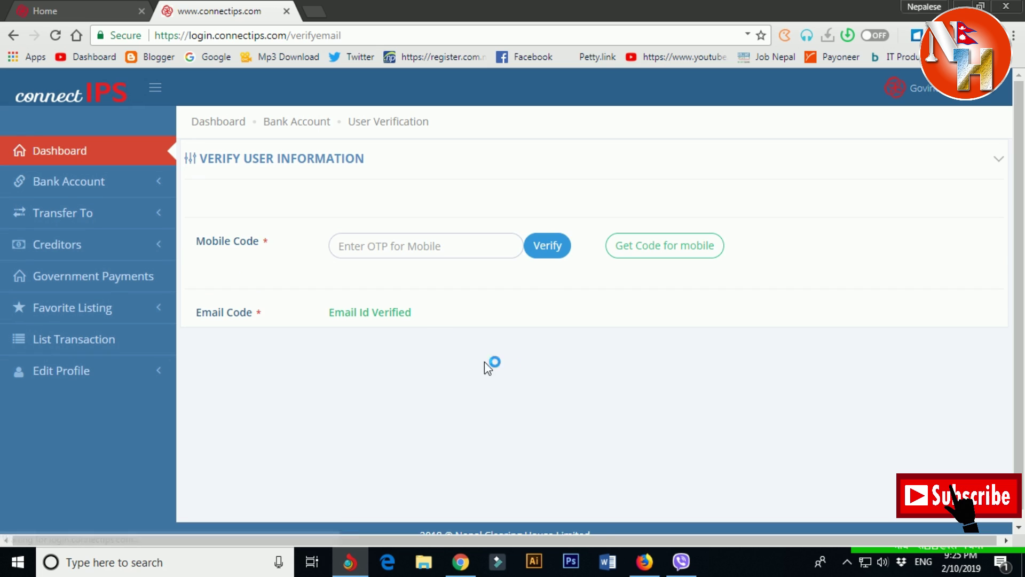
Move into the 'Enter OTP for Mobile' field after the email is verified.
{"action": "left_click", "coordinate": [415, 247]}
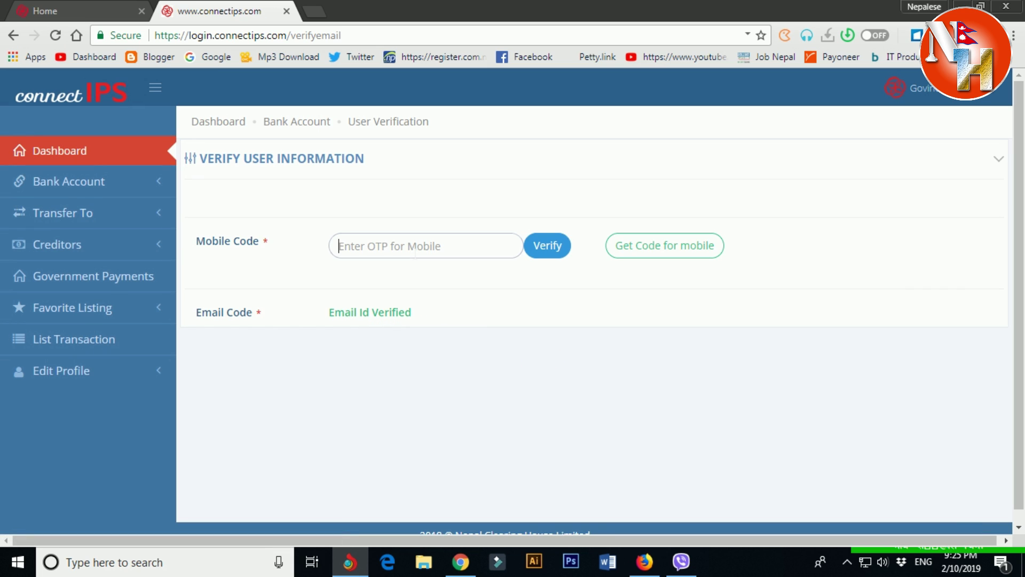